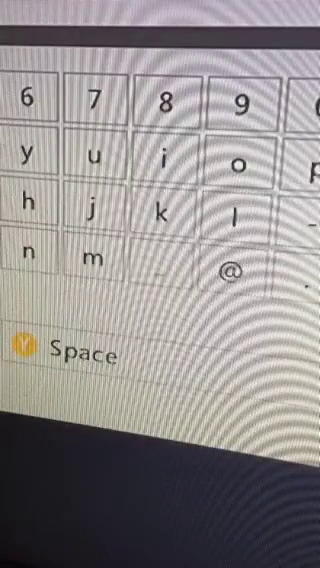
# Step: Move focus across the lowercase letter keys, past m and up to h
pyautogui.press('Right')
pyautogui.press('Right')
pyautogui.press('Right')
pyautogui.press('Down')
pyautogui.press('Left')
pyautogui.press('Left')
pyautogui.press('Down')
pyautogui.press('Up')
pyautogui.press('Left')
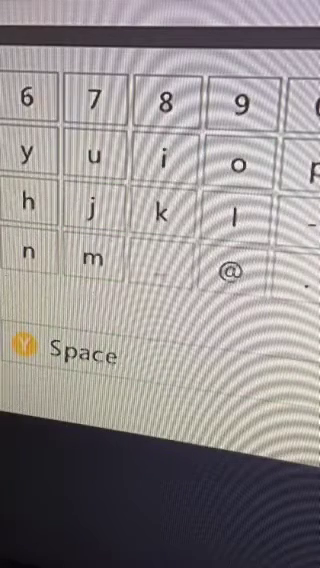
# Step: Switch to the symbol keys and move past £ and € to the & symbol
pyautogui.press('Down')
pyautogui.press('Up')
pyautogui.press('Right')
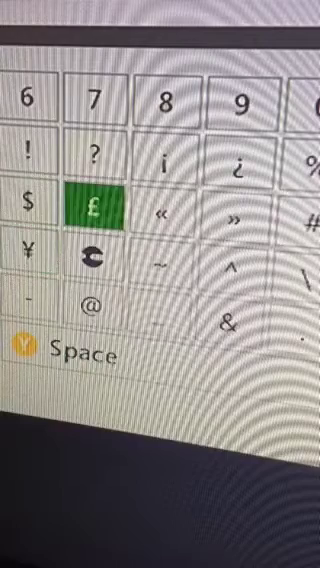
pyautogui.press('Down')
pyautogui.press('Right')
pyautogui.press('Right')
pyautogui.press('Down')
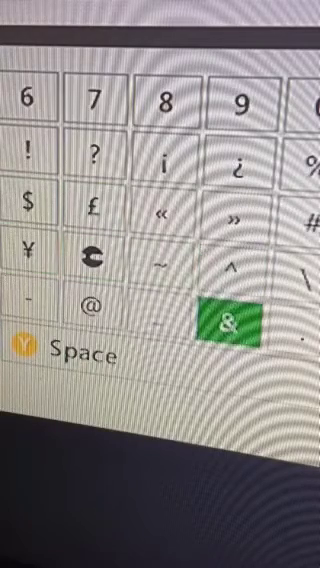
pyautogui.press('Left')
# Step: Cycle through accented and uppercase keys back to lowercase, resting on the letter n
pyautogui.press('Left')
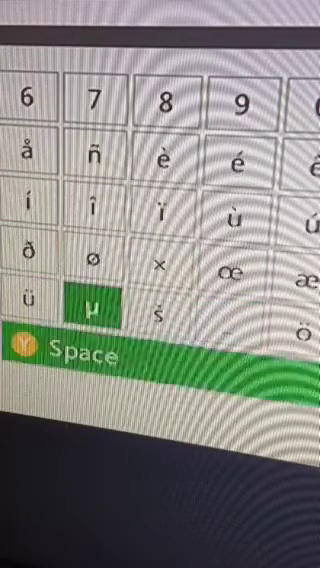
pyautogui.press('shift')
pyautogui.press('Left')
pyautogui.press('Left')
pyautogui.press('shift')
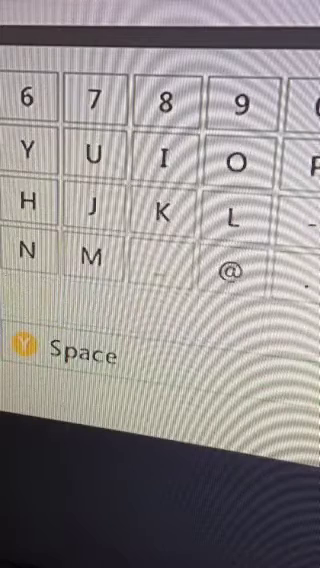
pyautogui.press('shift')
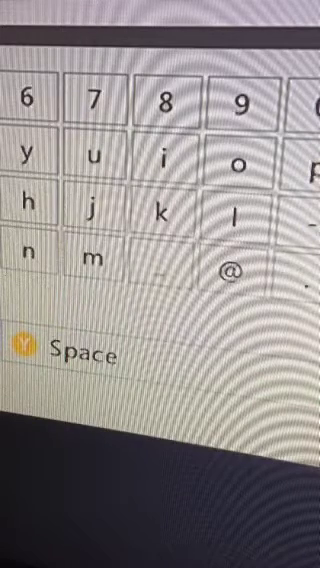
pyautogui.press('Right')
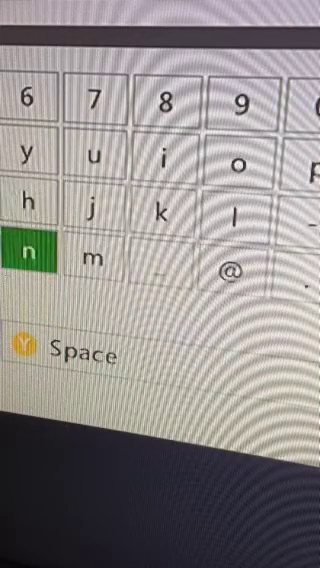